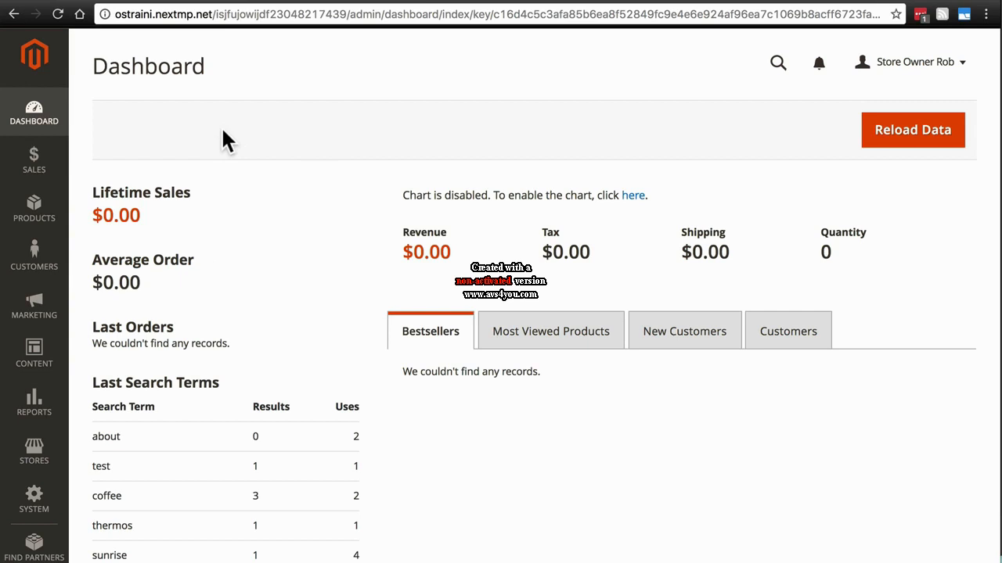
# - Open the Home page from the content pages list for editing and expand its Content section
pyautogui.click(36, 352)
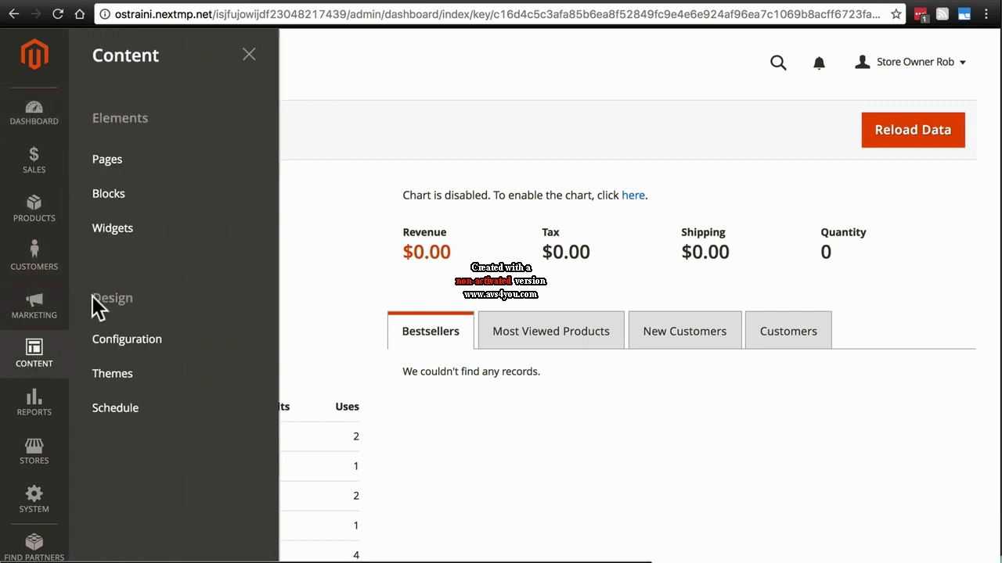
pyautogui.click(109, 160)
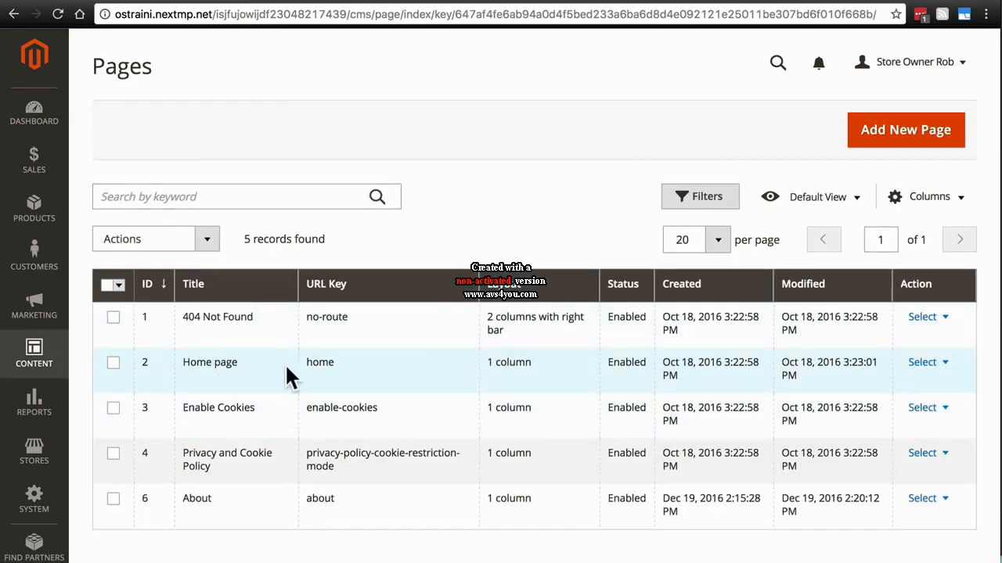
pyautogui.click(929, 367)
pyautogui.click(928, 388)
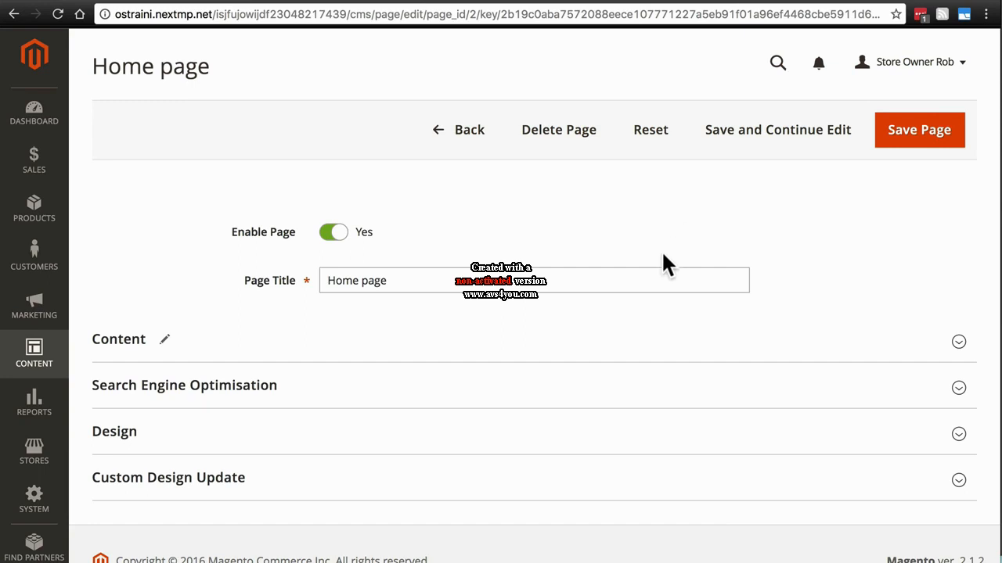
pyautogui.click(509, 352)
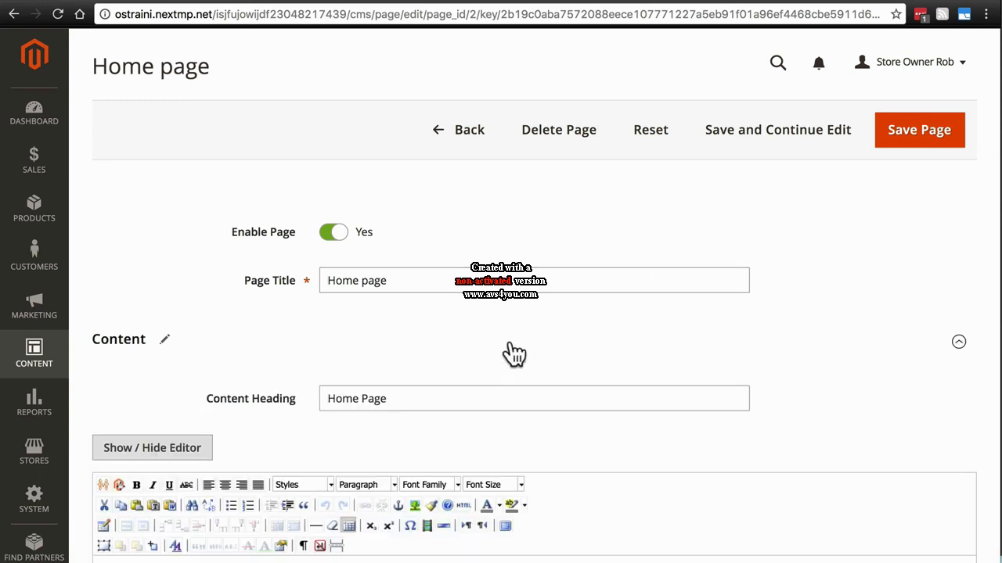
# - Clear the Home page's content heading so the field is empty
pyautogui.scroll(-3, 514, 354)
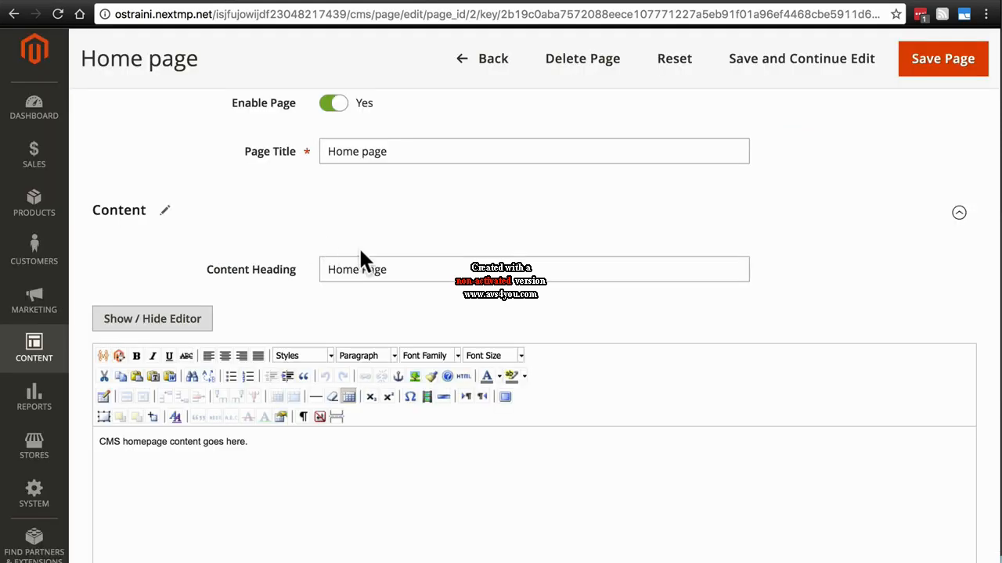
pyautogui.click(384, 262)
pyautogui.moveTo(402, 269); pyautogui.dragTo(319, 264)
pyautogui.press('BackSpace')
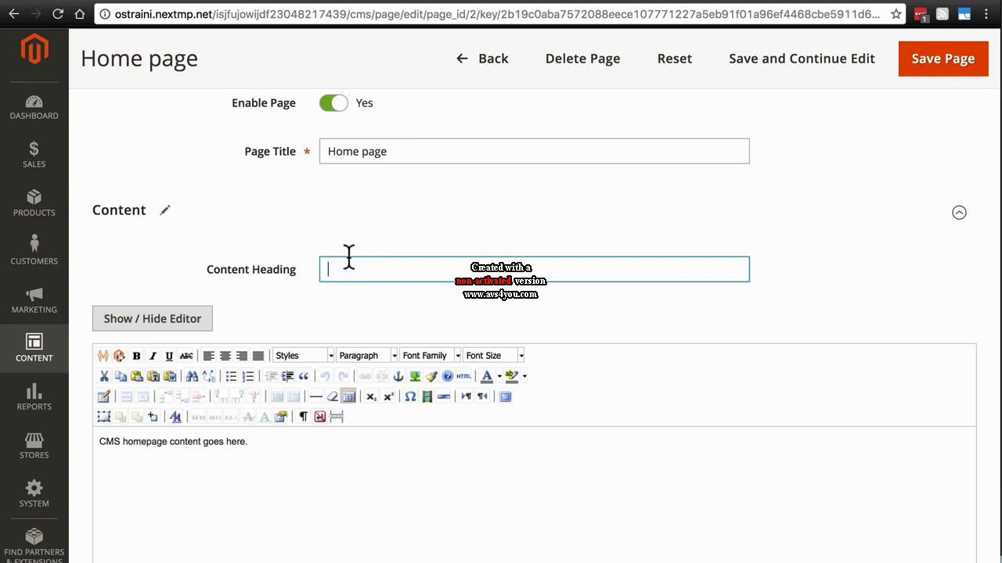
# - Replace the placeholder body text with "Welcome to Coffee Bean Central. Be sure to check out our newest products." and start a new line
pyautogui.scroll(-3, 348, 258)
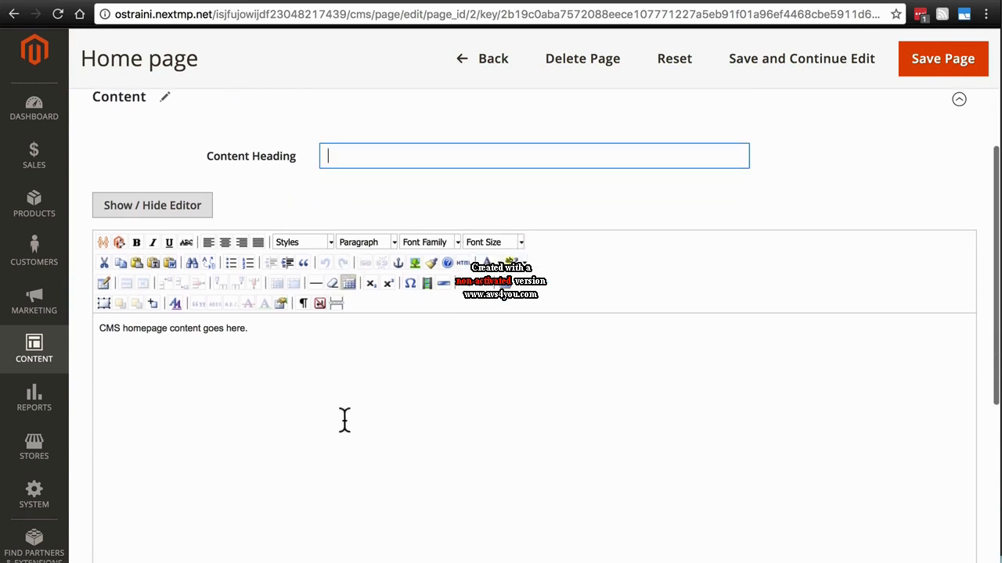
pyautogui.scroll(-2, 360, 362)
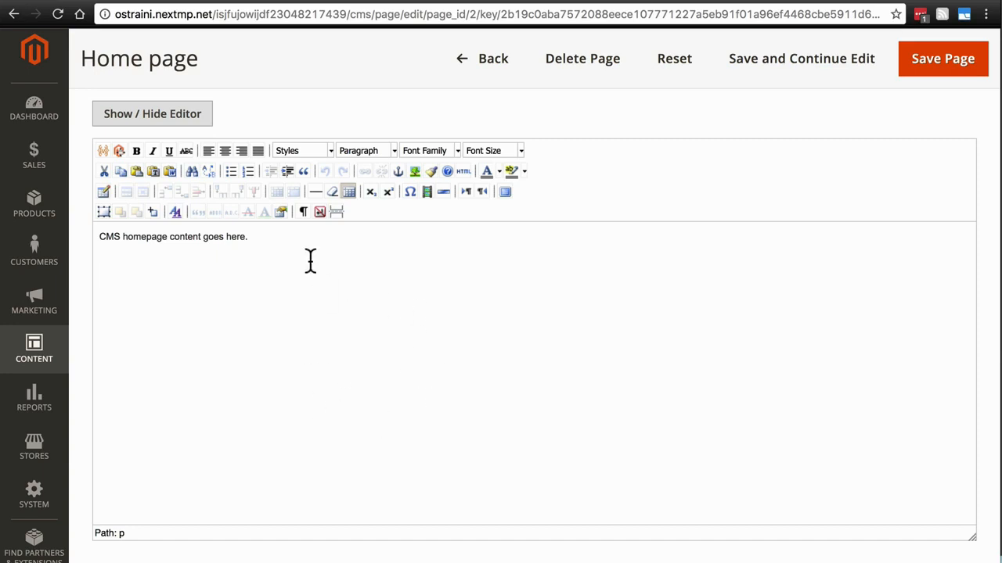
pyautogui.moveTo(248, 236); pyautogui.dragTo(89, 208)
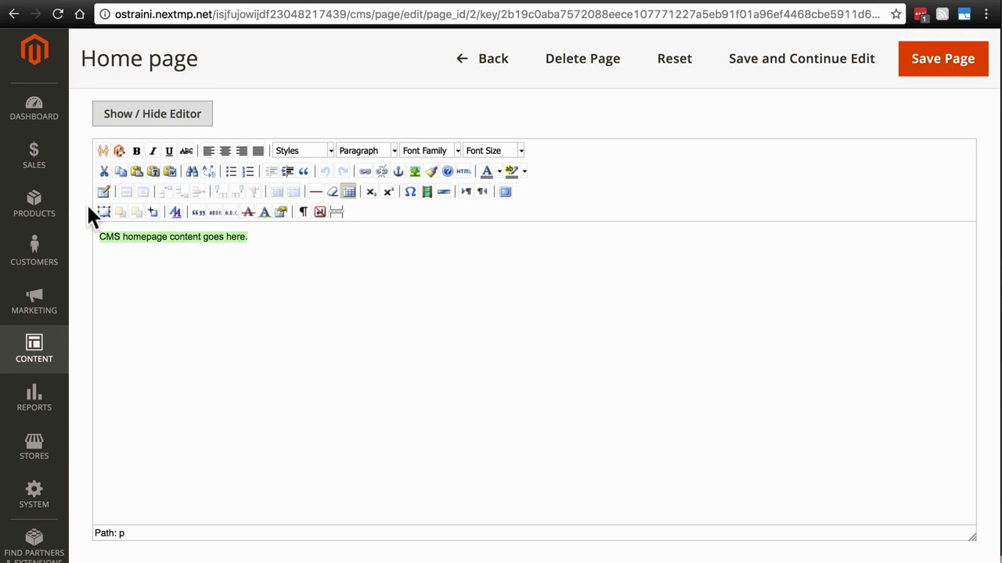
pyautogui.press('Delete')
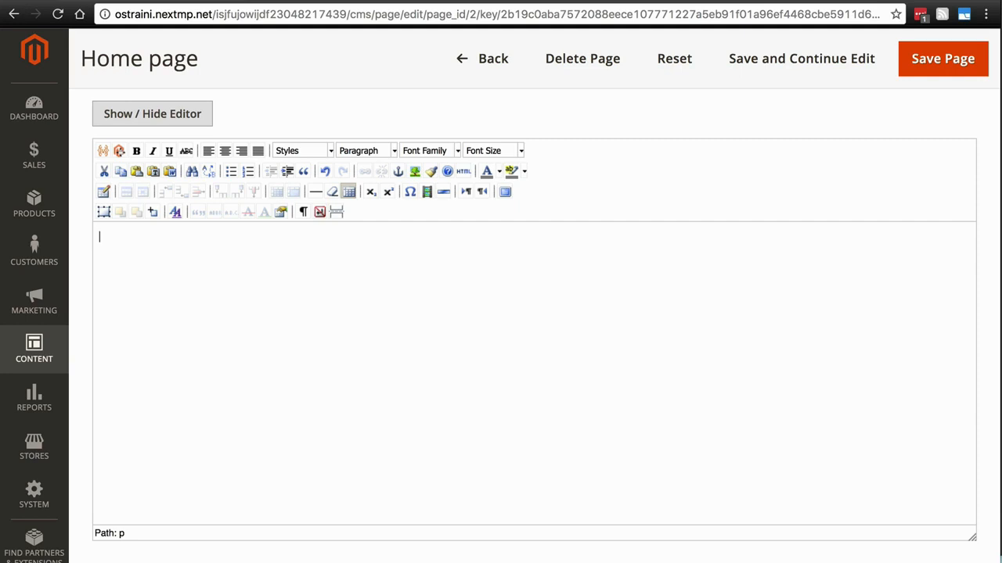
pyautogui.write('Welcome to ')
pyautogui.write('Coffee Be')
pyautogui.write('an Central')
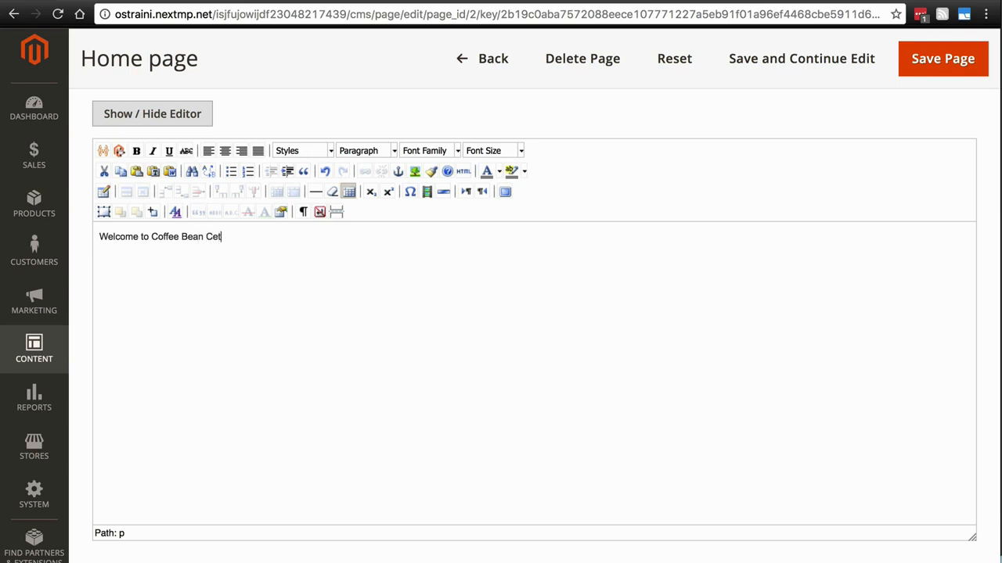
pyautogui.write('. Be sure to check out our newest p')
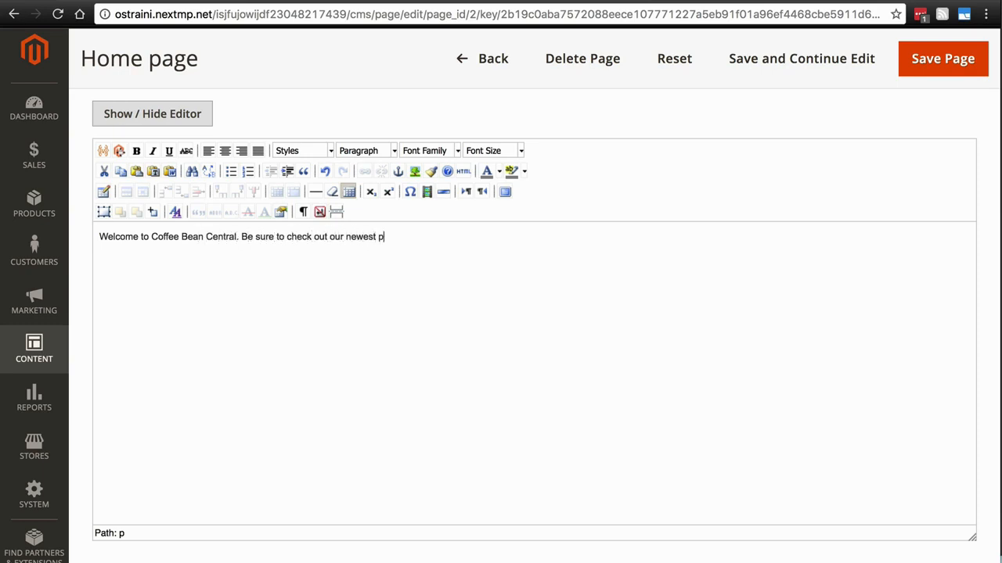
pyautogui.write('roducts.')
pyautogui.press('Return')
# - Start inserting a widget below the welcome text, using the Catalog New Products List widget type
pyautogui.click(119, 149)
pyautogui.click(523, 136)
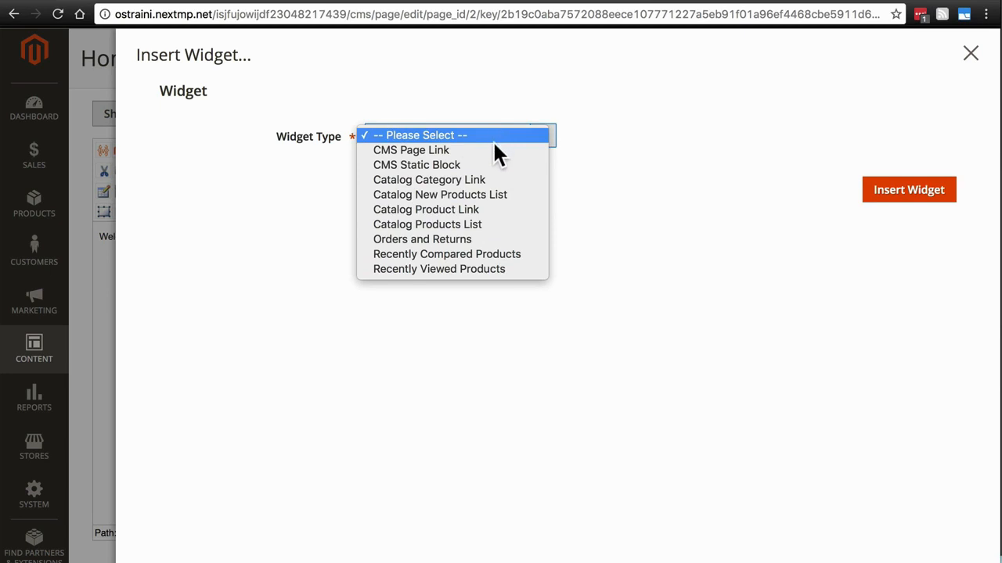
pyautogui.click(476, 195)
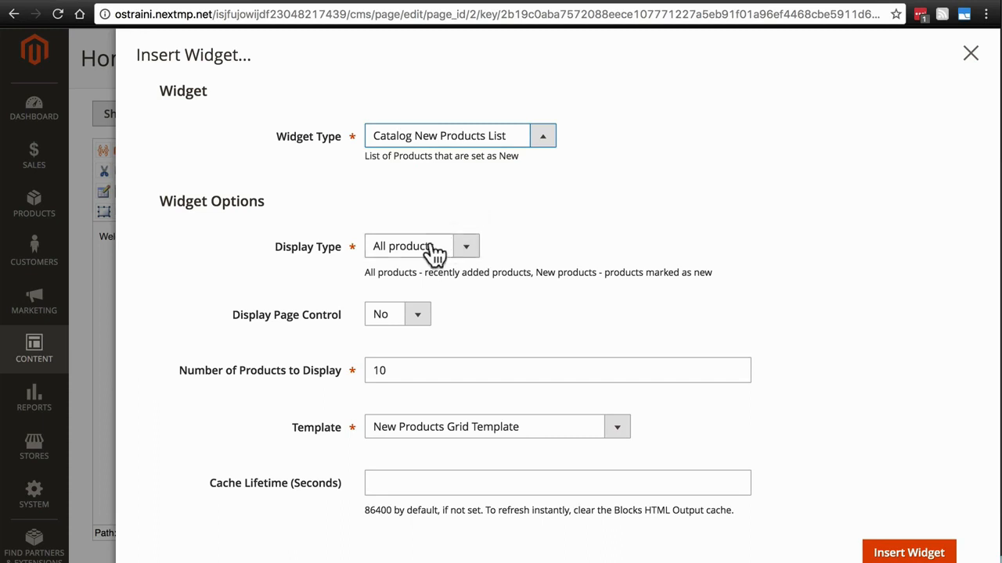
# - Try the New products display type for the widget and switch back to All products
pyautogui.click(402, 249)
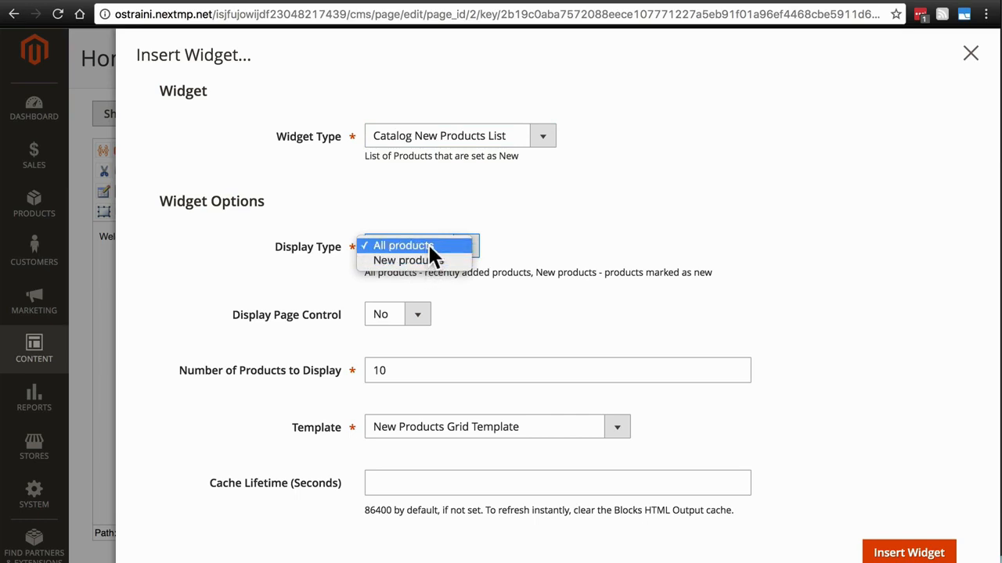
pyautogui.click(429, 249)
pyautogui.click(465, 257)
pyautogui.click(410, 247)
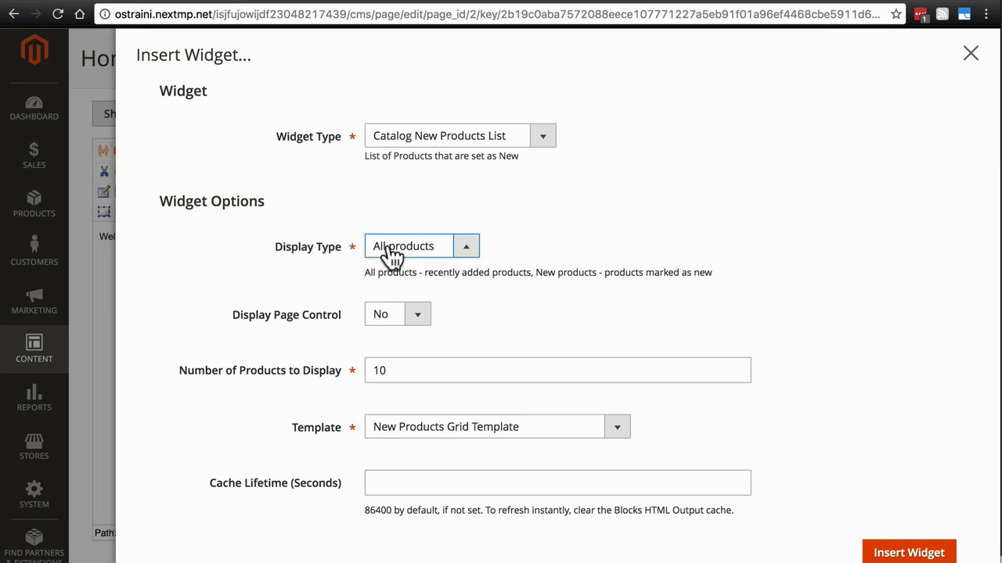
pyautogui.click(415, 245)
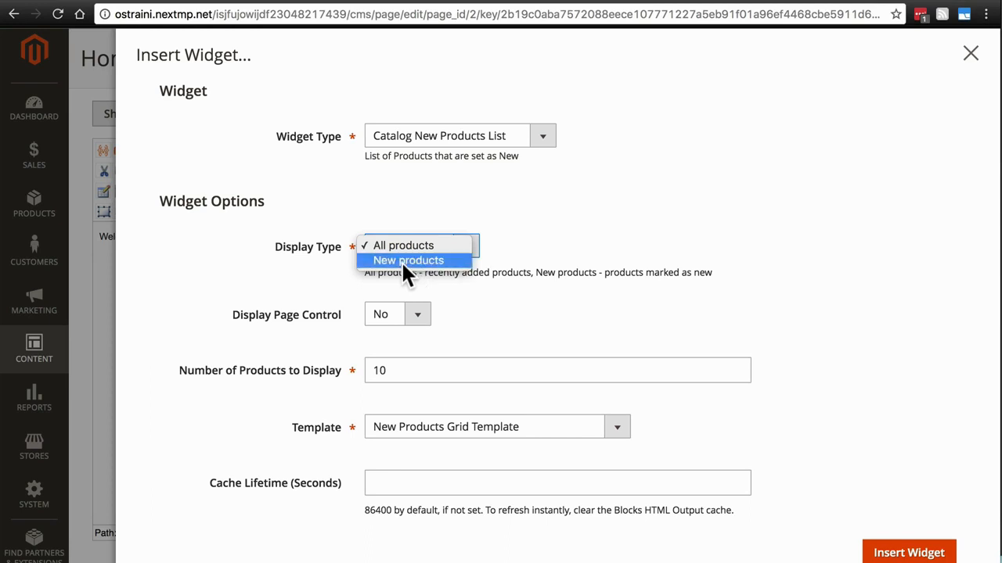
pyautogui.click(402, 262)
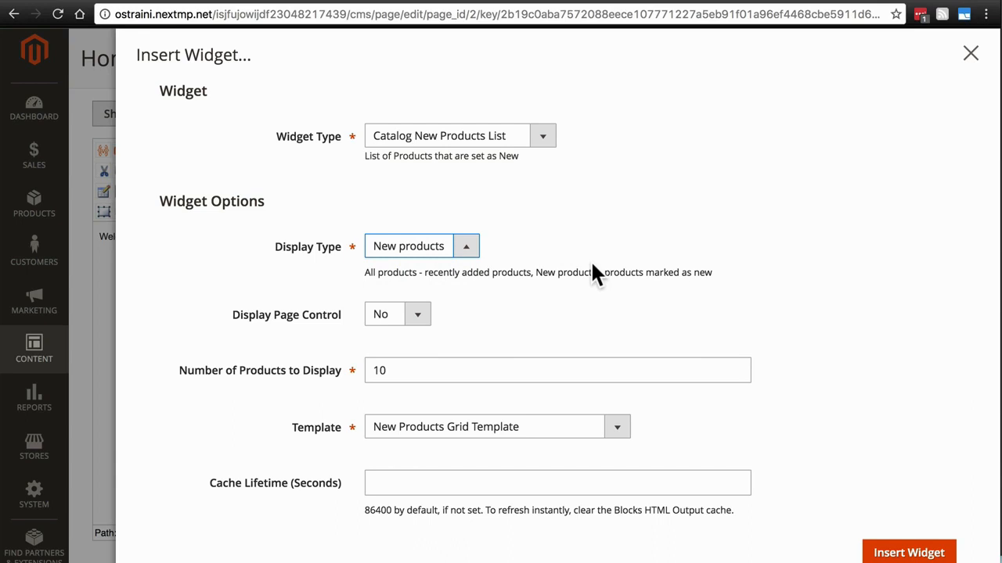
pyautogui.click(468, 249)
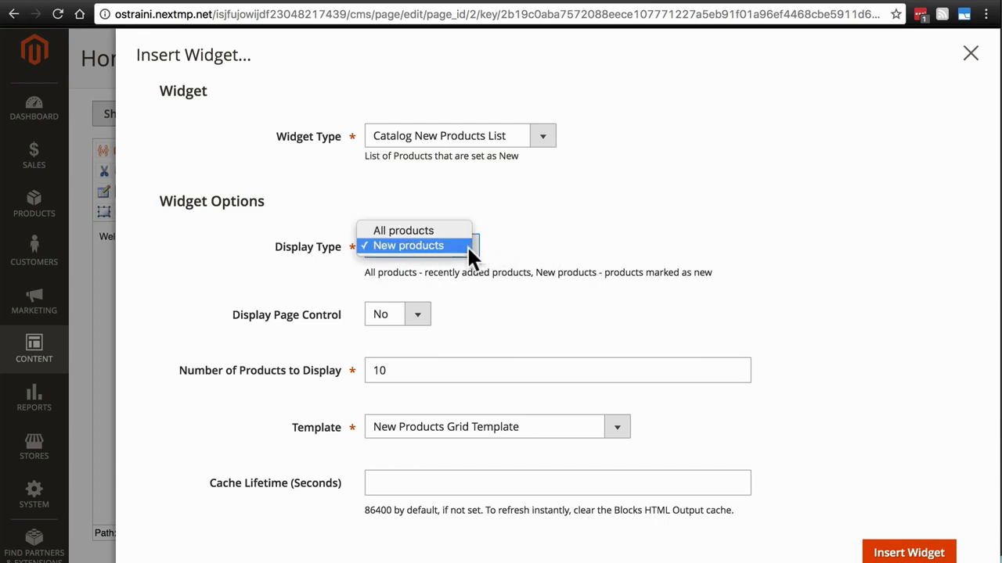
pyautogui.click(420, 230)
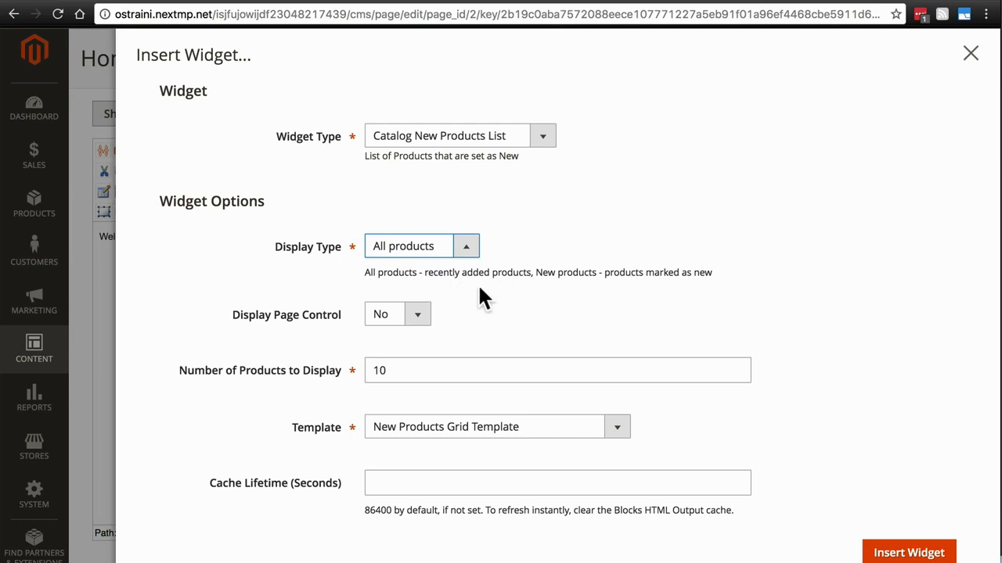
# - Try setting the widget's Display Page Control to Yes and return it to No
pyautogui.scroll(-1, 479, 286)
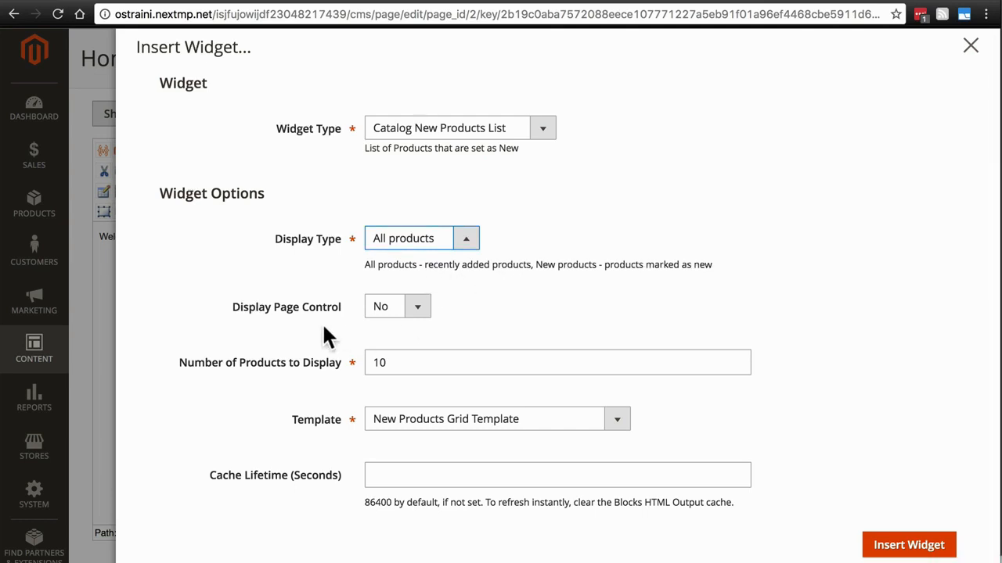
pyautogui.click(423, 313)
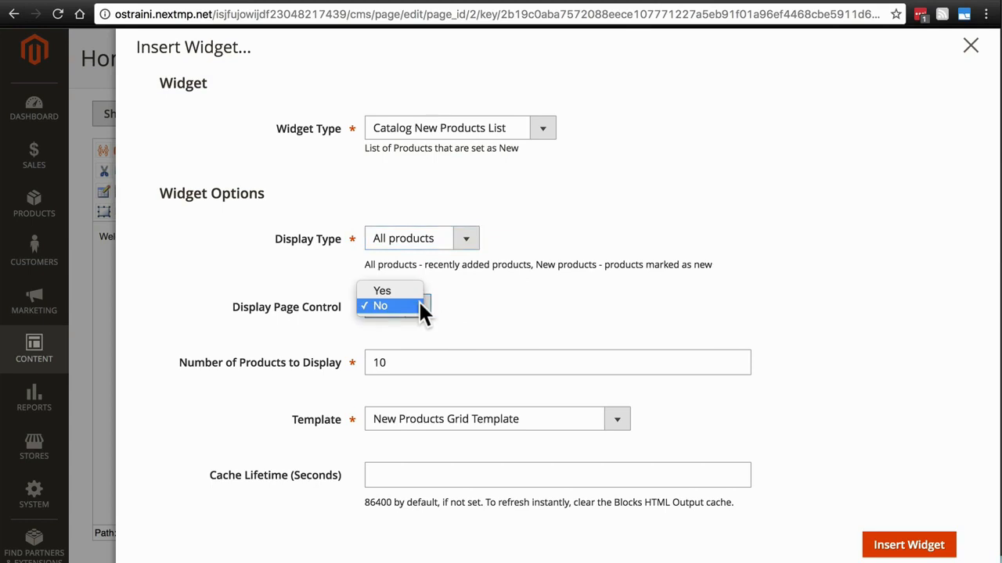
pyautogui.click(414, 290)
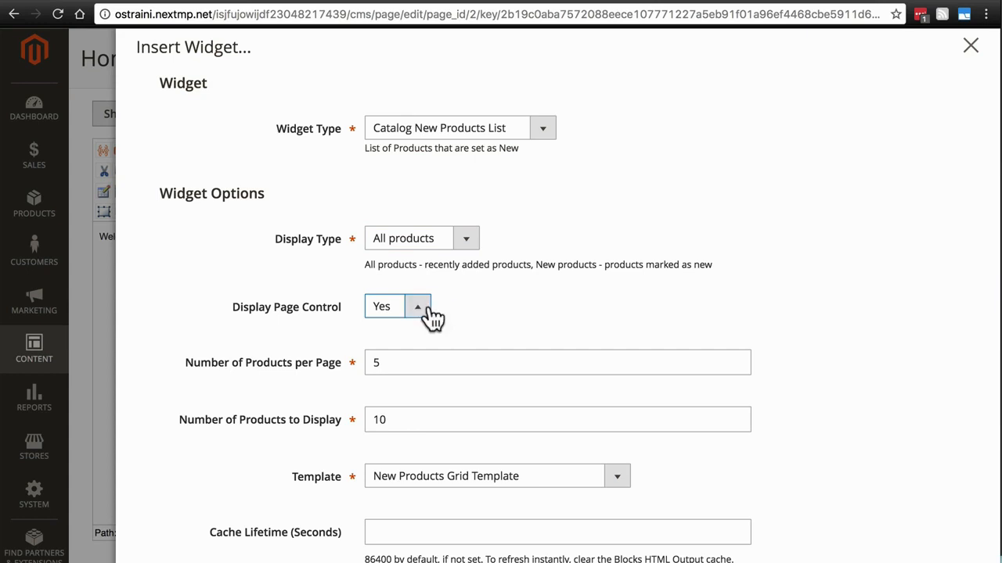
pyautogui.click(427, 307)
pyautogui.click(391, 320)
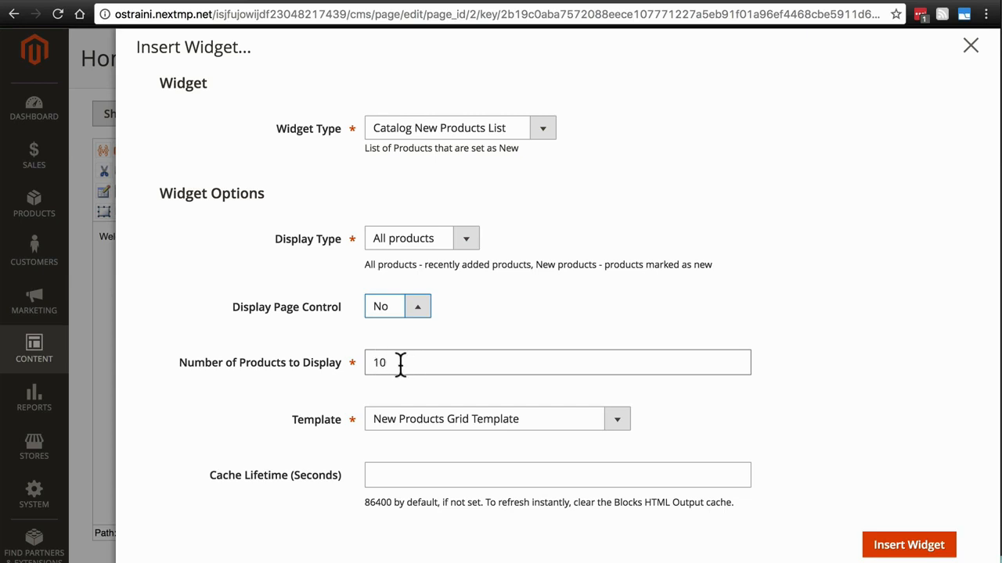
# - Keep the New Products Grid Template for the widget and insert it into the page content
pyautogui.click(411, 419)
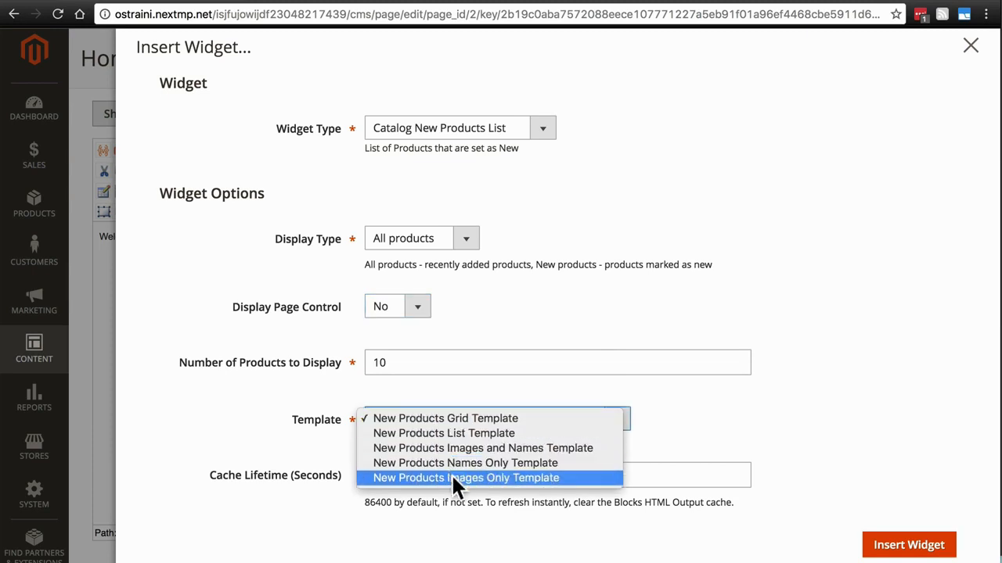
pyautogui.click(463, 418)
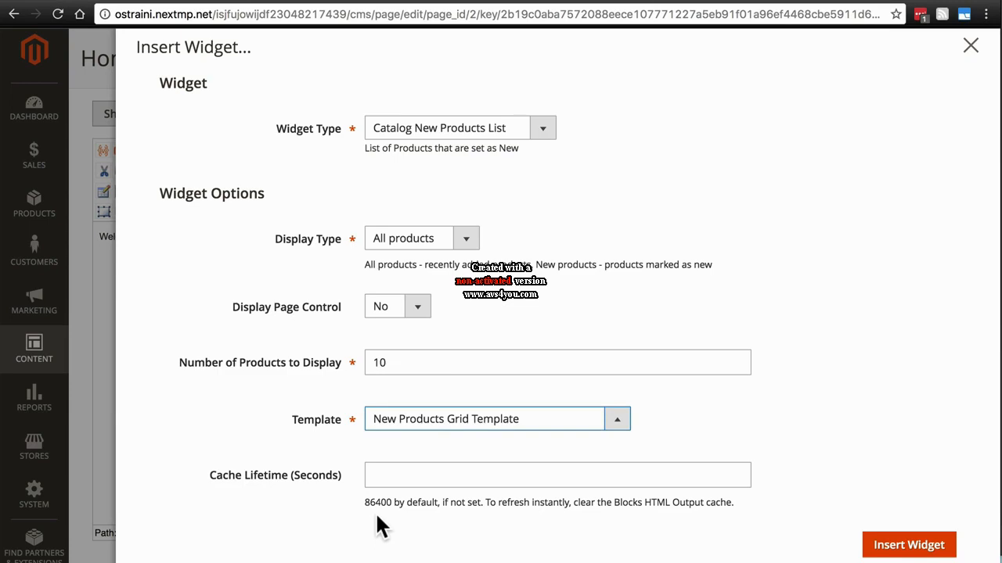
pyautogui.click(889, 546)
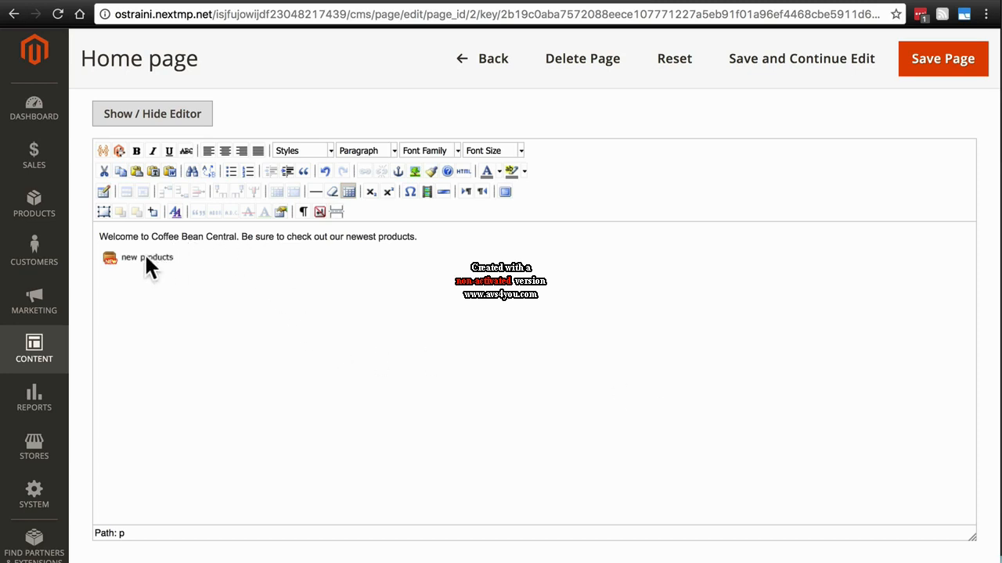
# - Reopen the inserted new products widget to review its settings and close it without making changes
pyautogui.moveTo(155, 269)
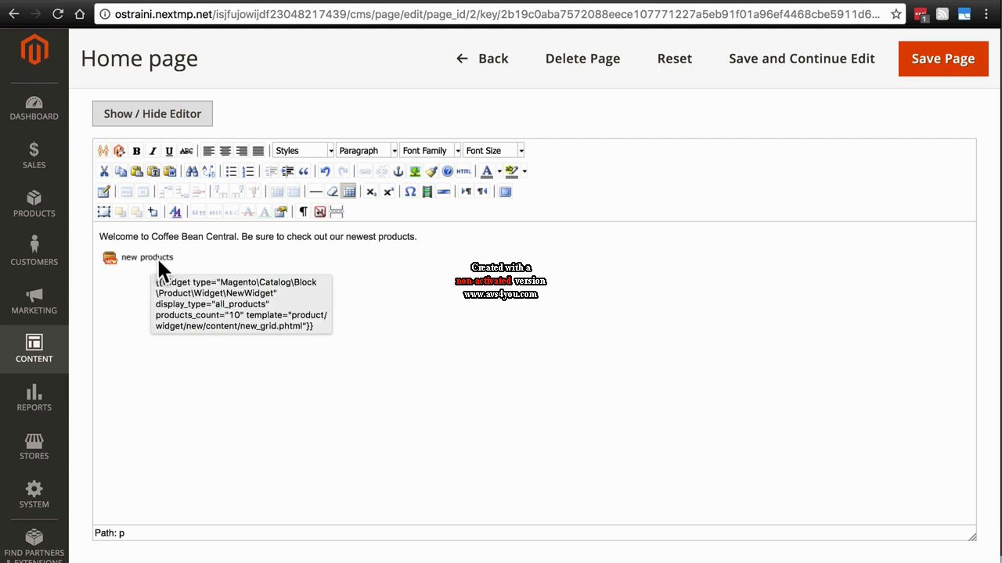
pyautogui.doubleClick(159, 263)
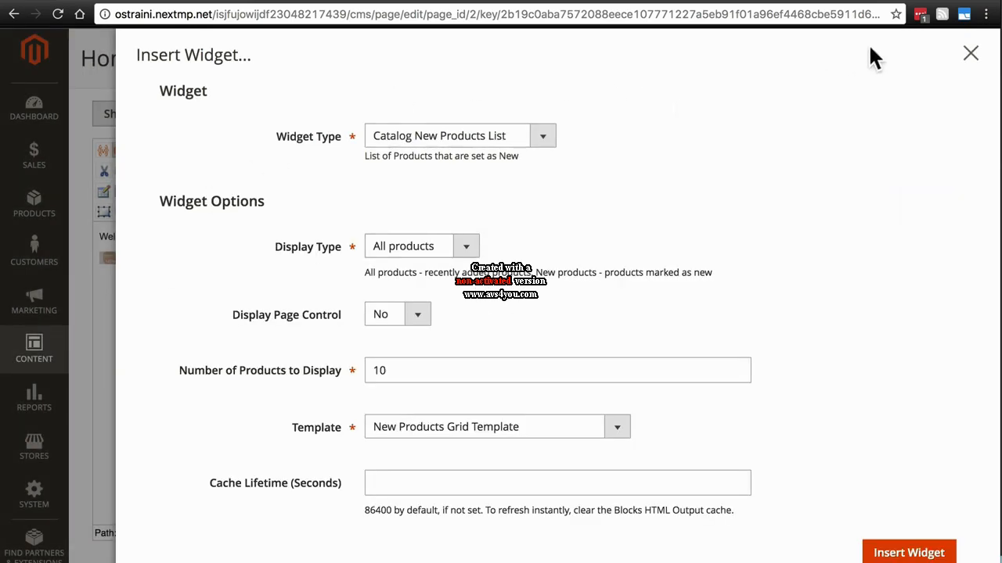
pyautogui.click(970, 55)
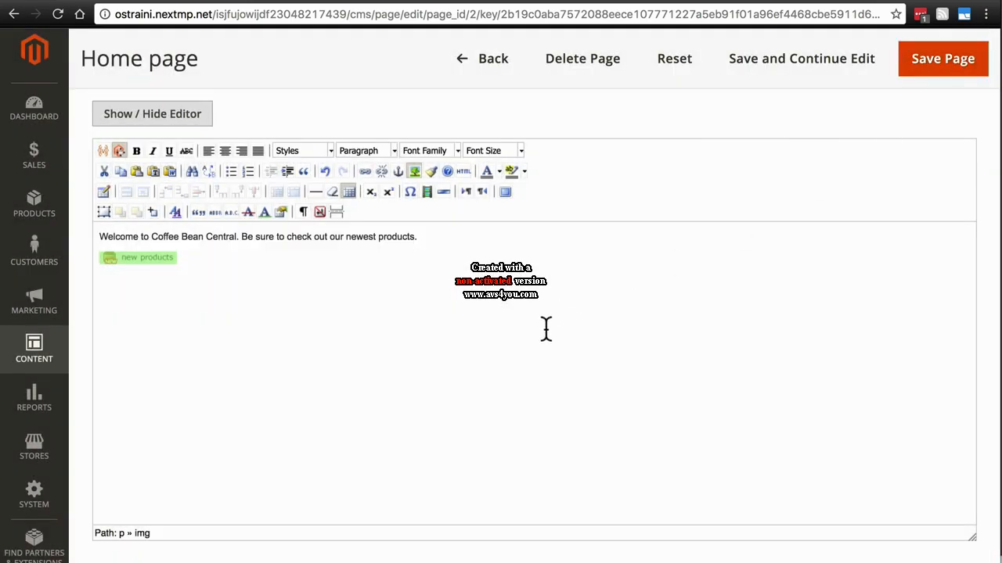
# - Expand the page's Design section and review the layout choices, keeping 1 column
pyautogui.scroll(-4, 539, 331)
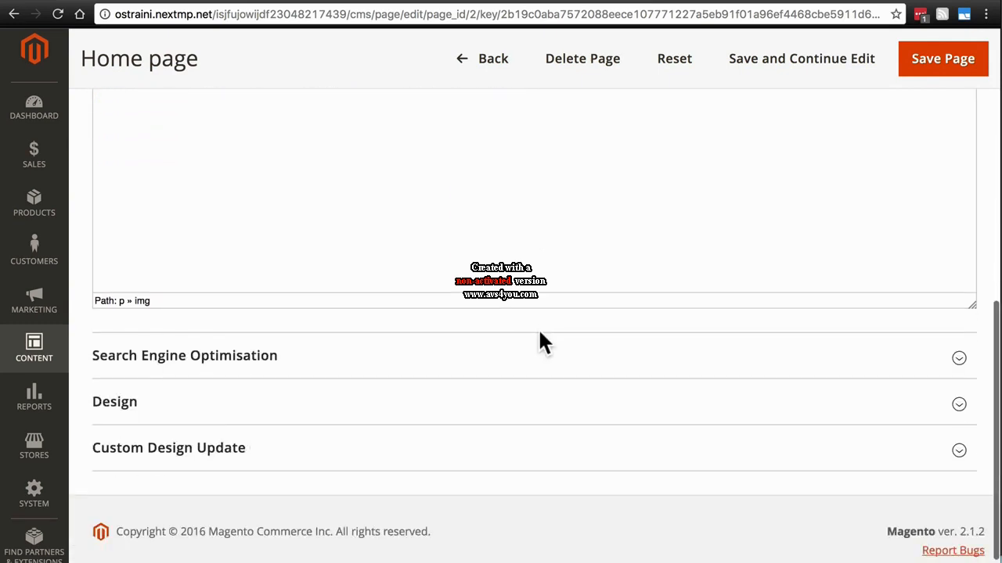
pyautogui.click(388, 381)
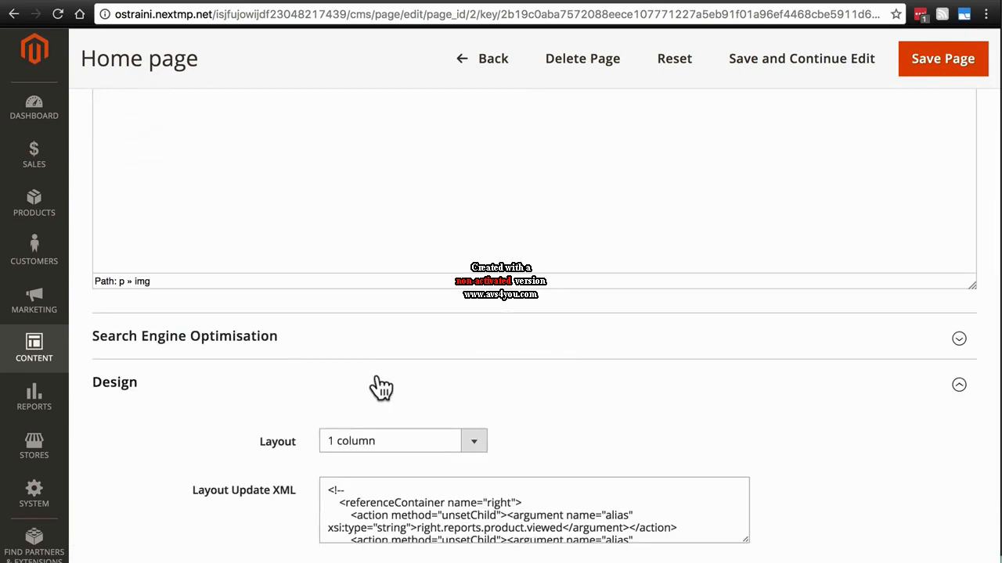
pyautogui.scroll(-1, 458, 361)
pyautogui.scroll(-1, 457, 361)
pyautogui.click(443, 357)
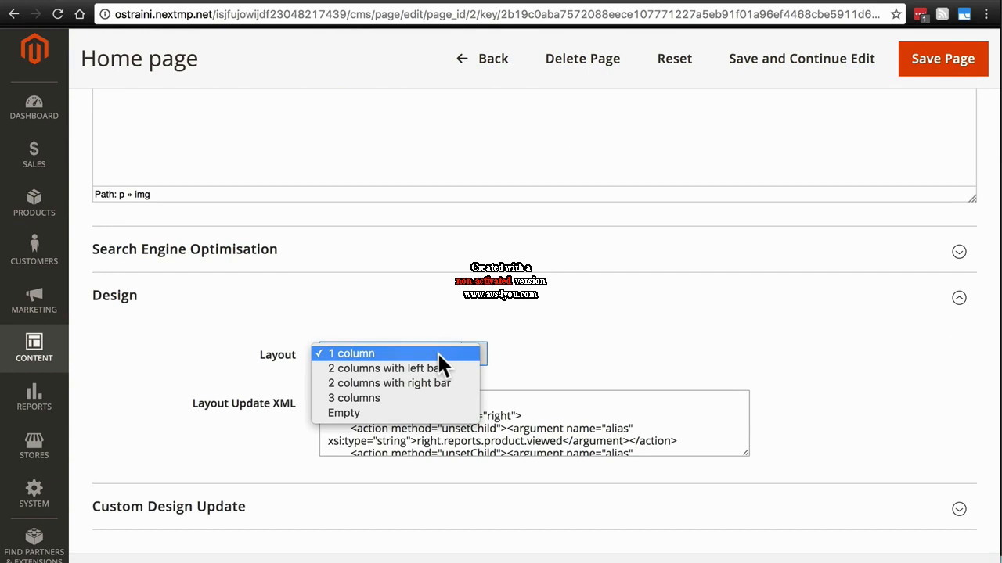
pyautogui.click(407, 354)
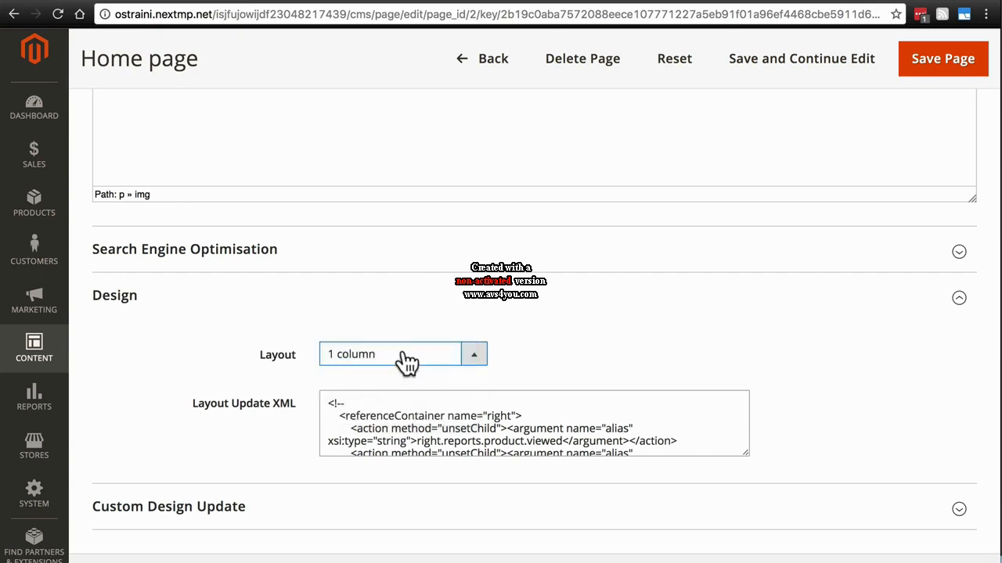
pyautogui.scroll(3, 530, 321)
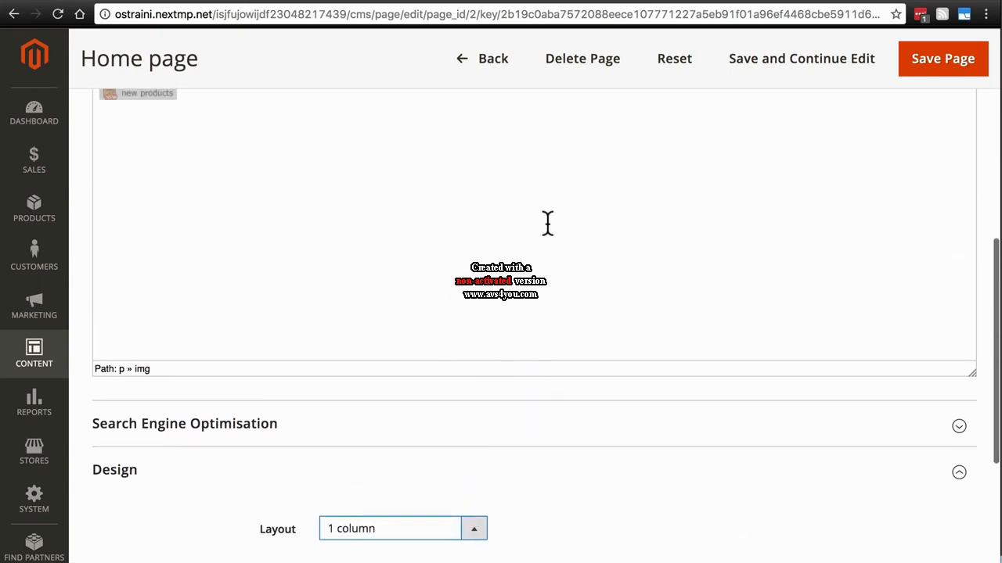
# - Save the home page with its welcome text and new products widget
pyautogui.scroll(2, 529, 295)
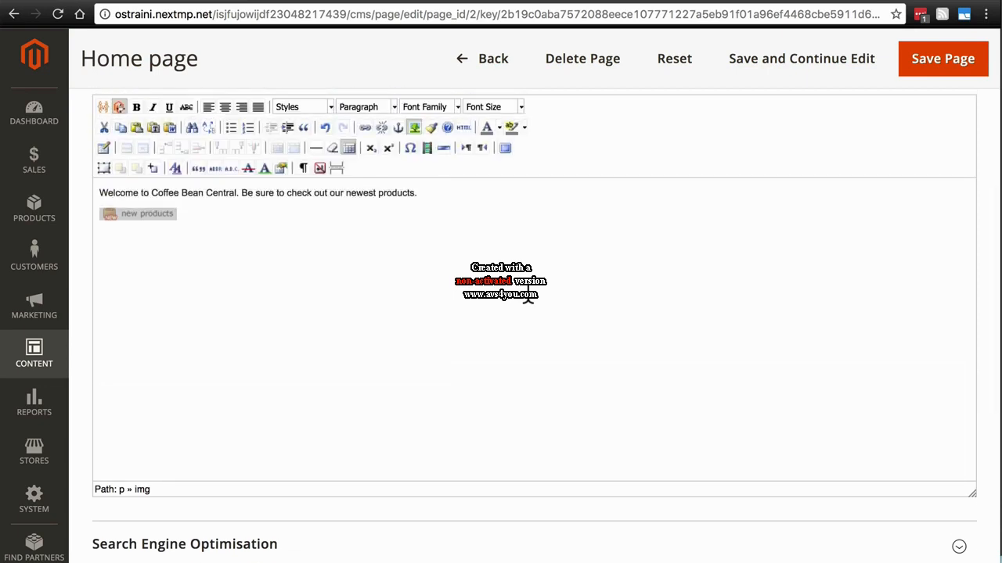
pyautogui.scroll(1, 528, 297)
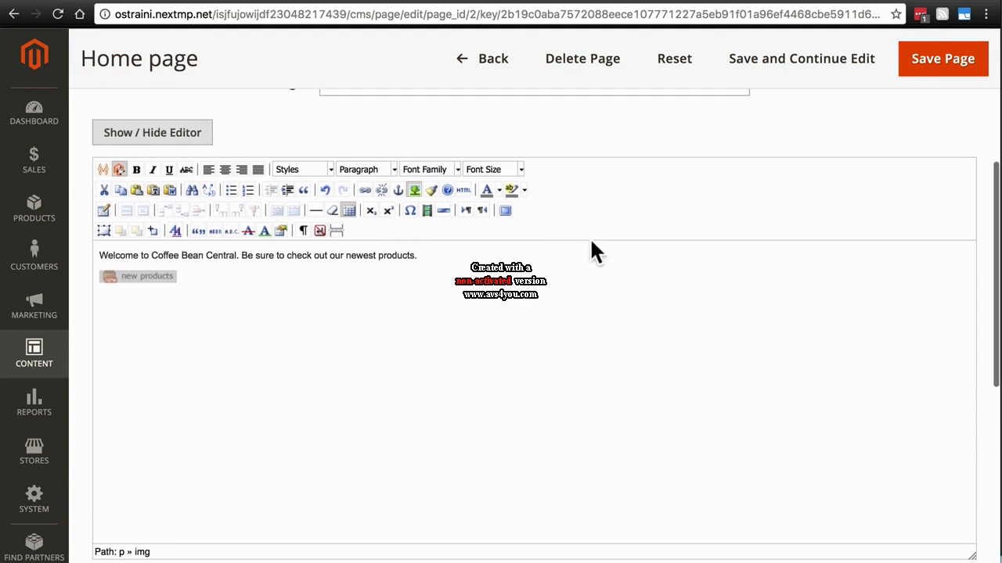
pyautogui.scroll(4, 592, 250)
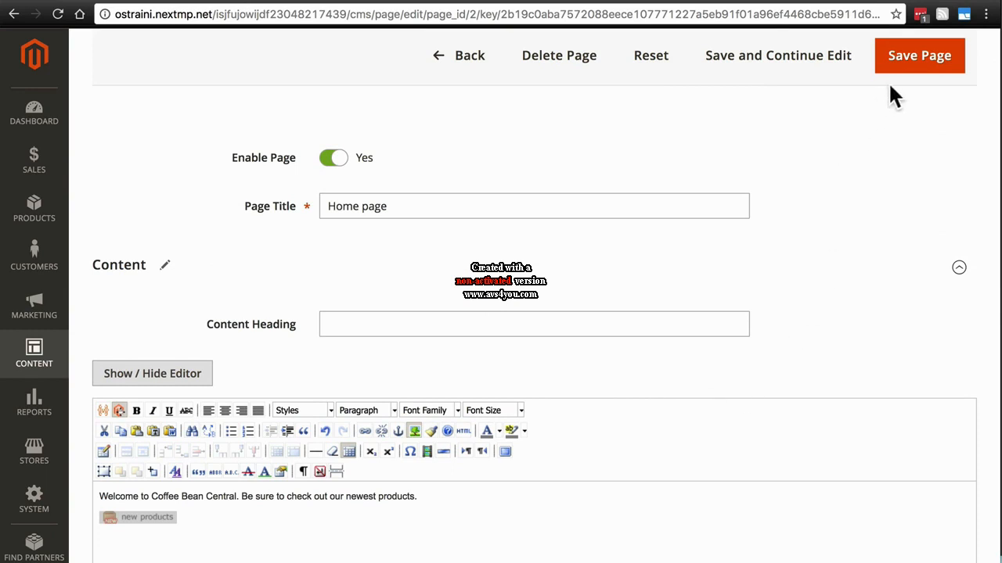
pyautogui.click(906, 64)
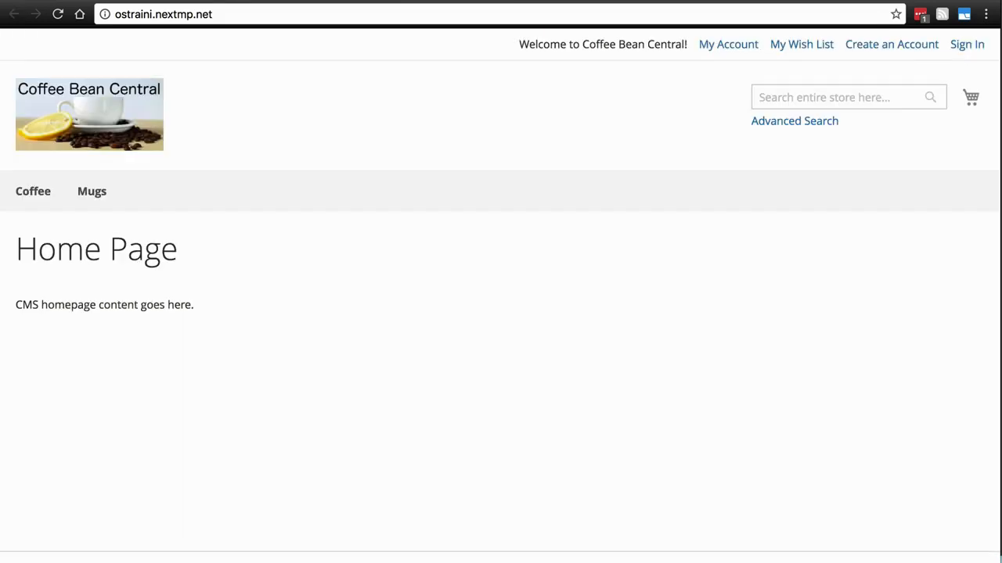
# - Reload the storefront home page and examine the welcome text and the New Products grid
pyautogui.press('super+r')
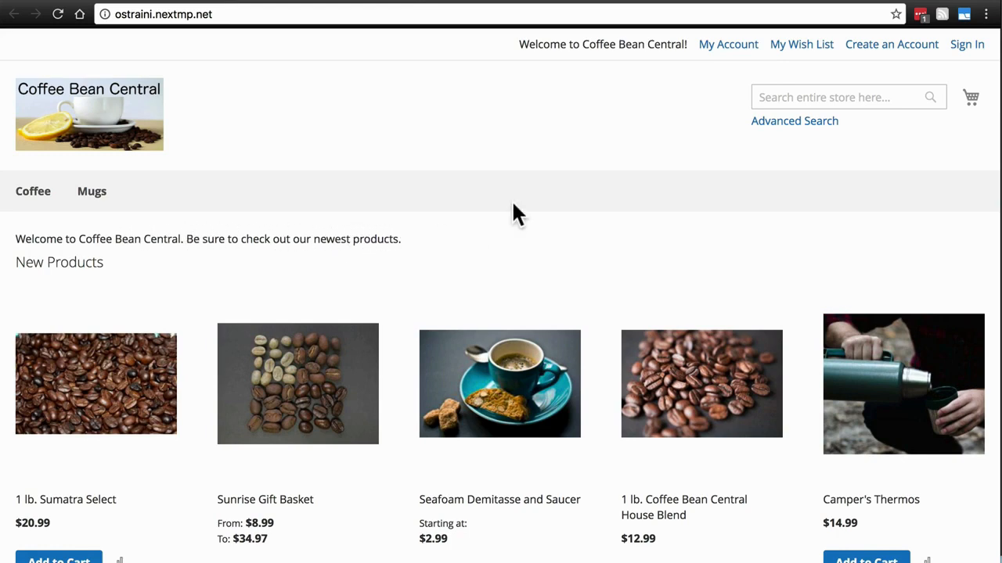
pyautogui.scroll(-3, 512, 212)
pyautogui.scroll(-10, 516, 215)
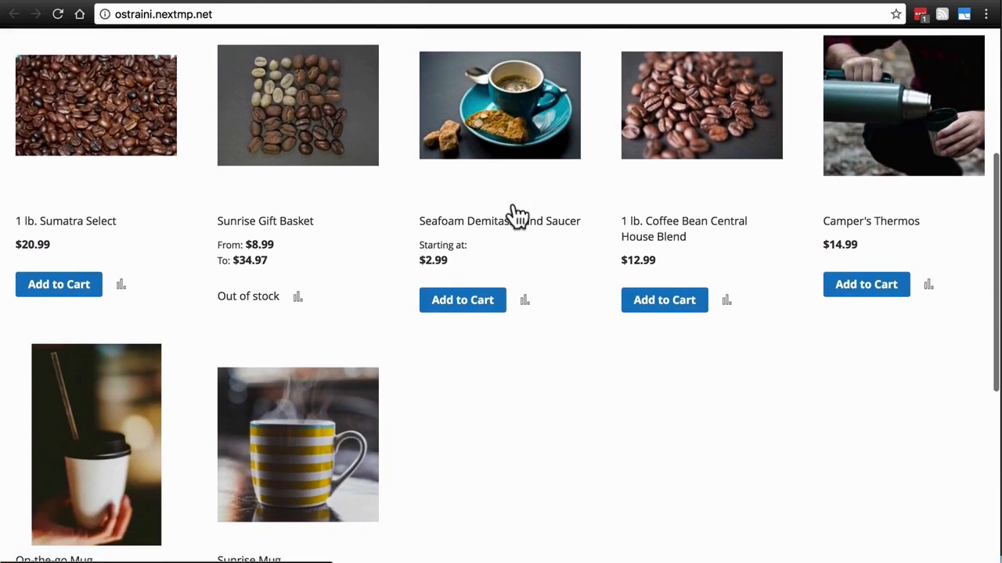
pyautogui.scroll(12, 550, 313)
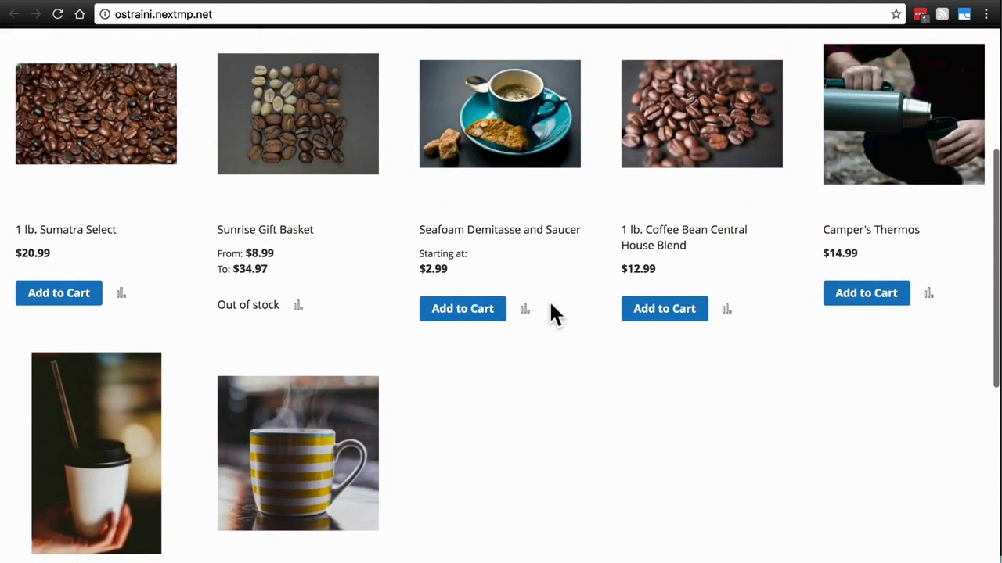
pyautogui.scroll(-5, 551, 306)
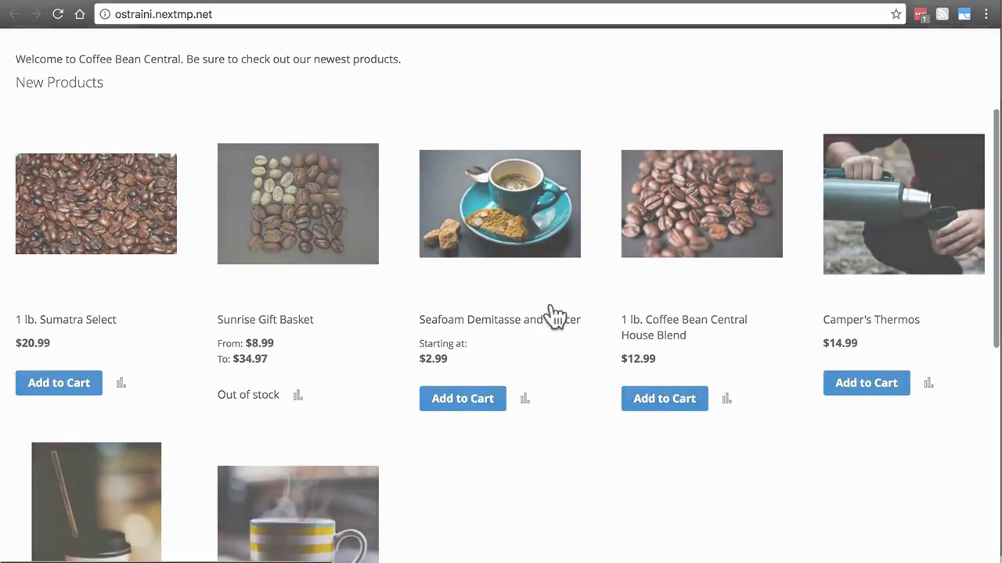